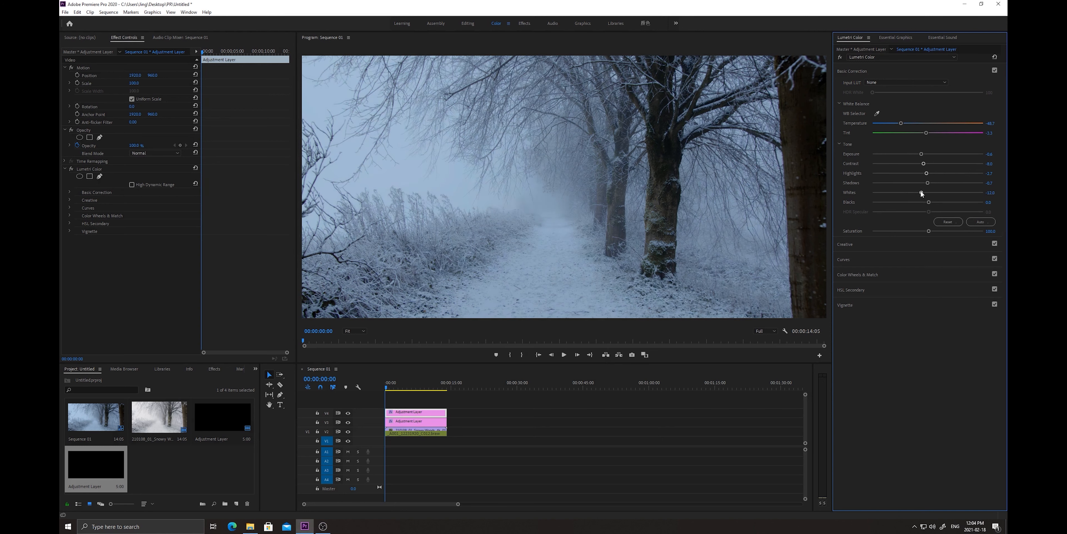
Raise the adjustment layer's Blacks to about 24, and anchor the red RGB curve while pulling its shadows slightly down
mouse_move(928, 202)
left_mouse_down()
mouse_move(950, 201)
mouse_move(941, 201)
left_mouse_up()
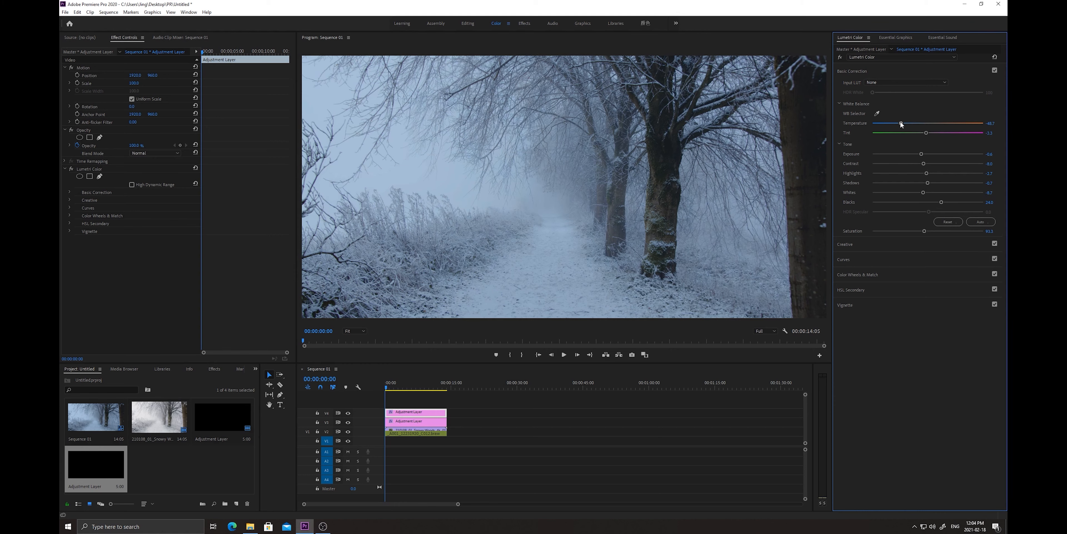
left_click(885, 260)
left_click(917, 146)
left_click(922, 197)
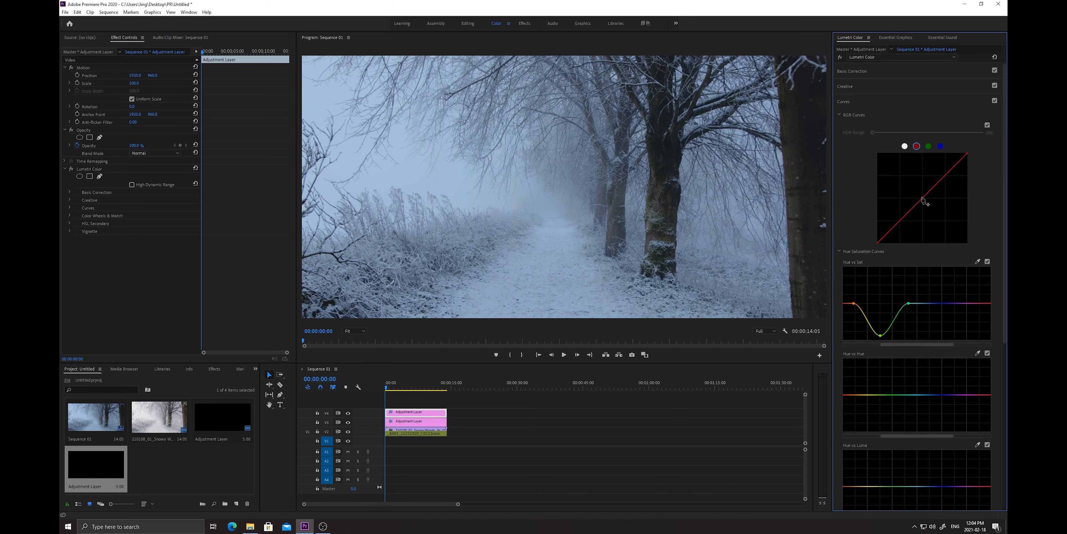
left_click(943, 177)
left_click_drag(898, 221, 902, 220)
Add midtone, shadow and highlight points to the green RGB curve and lower its shadows slightly
left_click(929, 146)
left_click(923, 198)
left_click(899, 221)
left_click(946, 174)
left_click_drag(901, 222, 901, 220)
Add shadow and highlight points to the blue RGB curve and pull its shadows slightly below the diagonal
left_click(940, 146)
left_click(900, 220)
left_click(946, 175)
left_click_drag(901, 221, 901, 221)
Toggle the V4 adjustment layer's visibility off and on to compare the image with and without the grade
left_click(349, 413)
left_click(349, 413)
left_click(348, 413)
left_click(349, 413)
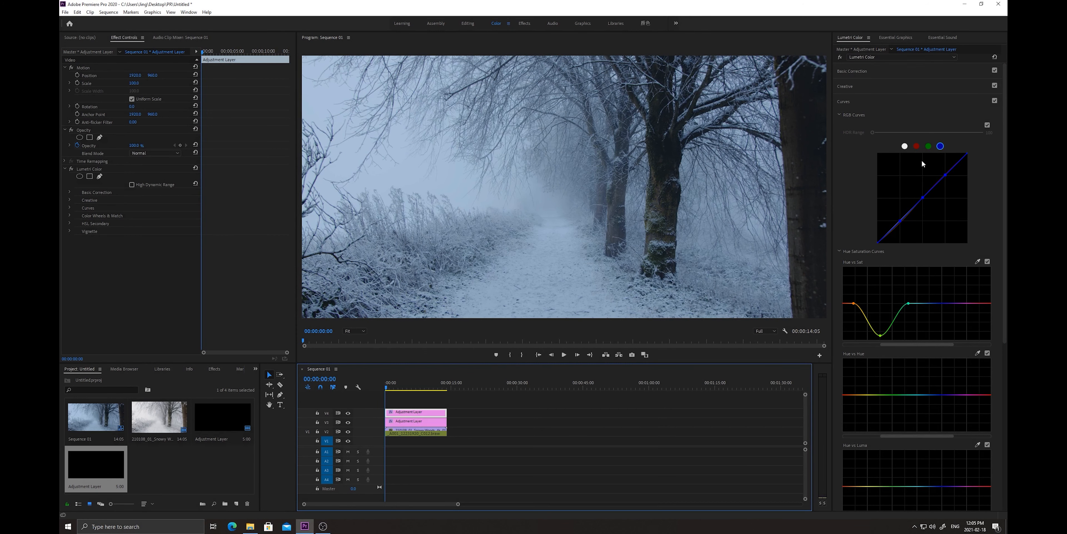
Start an HSL Secondary key by sampling the dark tree trunk in the preview as the key color
left_click(849, 101)
left_click(852, 132)
left_click(877, 155)
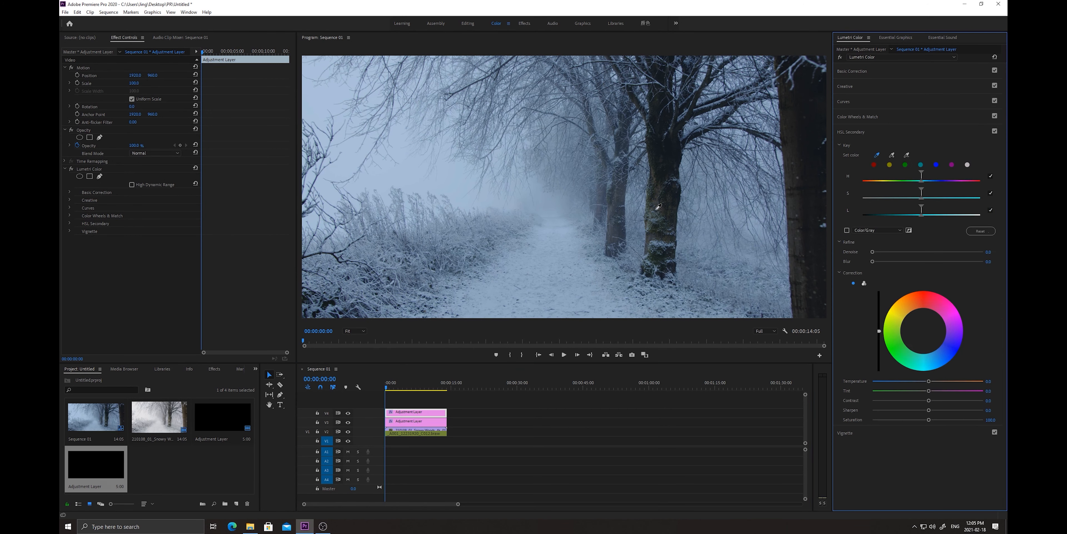
left_click(659, 199)
Widen the key's hue range to cover nearly all hues and extend its saturation and luminance ranges
left_click_drag(925, 171, 924, 171)
left_click_drag(919, 181, 925, 214)
left_click_drag(925, 175, 859, 175)
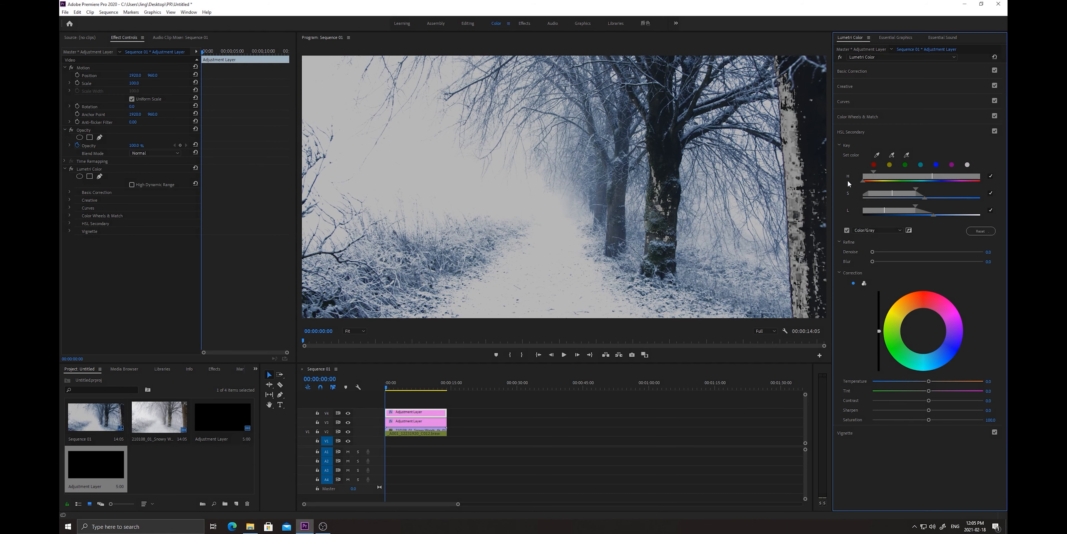
left_click_drag(914, 190, 932, 189)
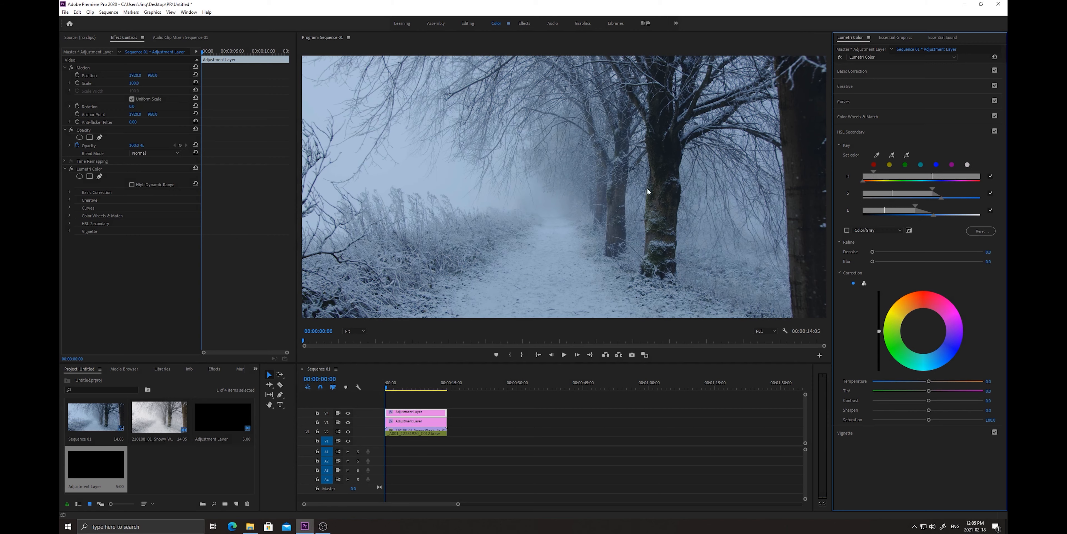
Refine the HSL key with Denoise 100 and Blur about 14, and shift its correction slightly toward a cooler, less saturated blue
left_click_drag(872, 252, 997, 254)
left_click_drag(872, 262, 923, 260)
left_click_drag(920, 330, 931, 359)
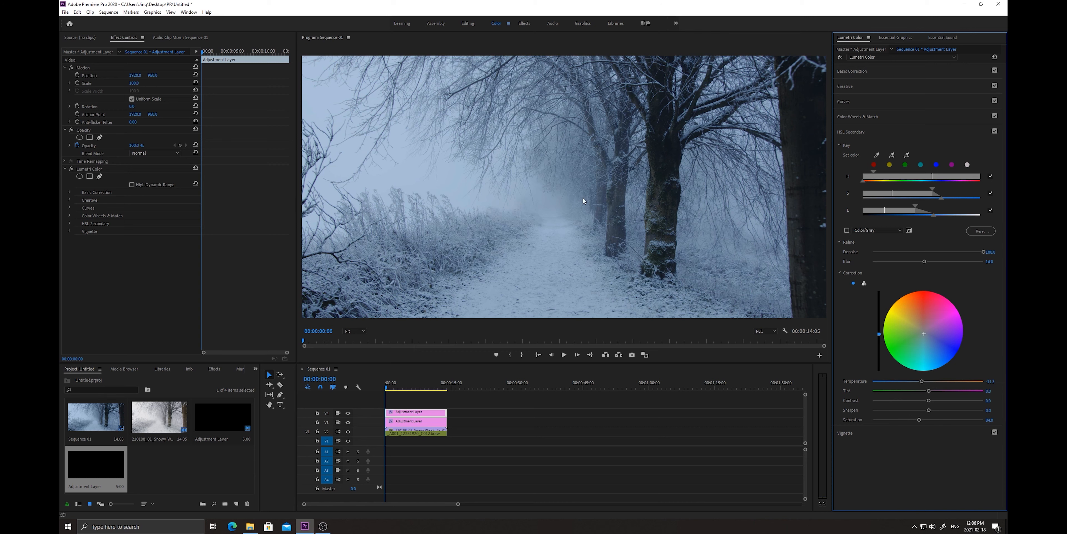
Add a vignette with amount about -0.7, midpoint about 62, roundness about 70 and feather about 54
left_click(884, 131)
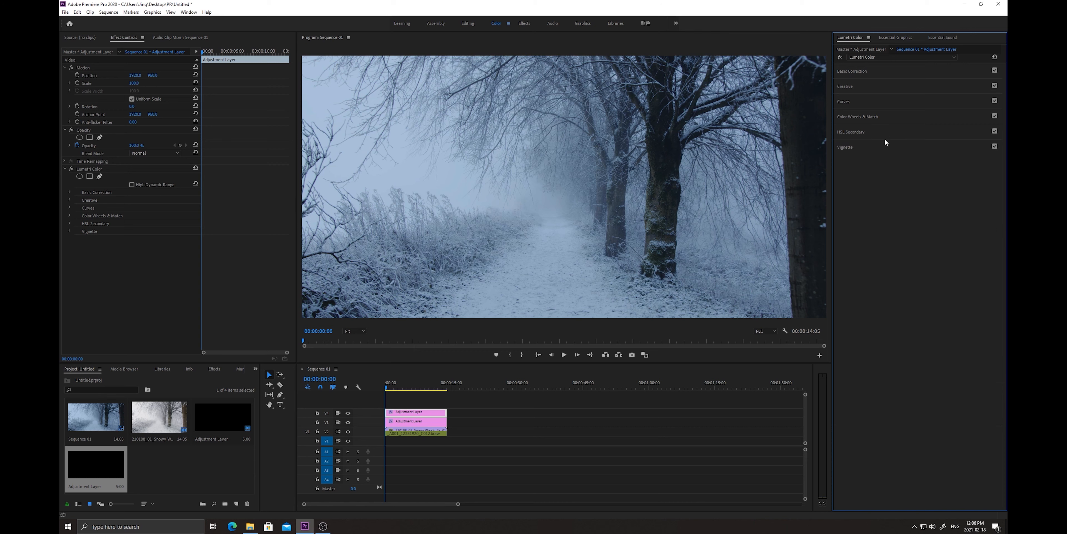
left_click(867, 147)
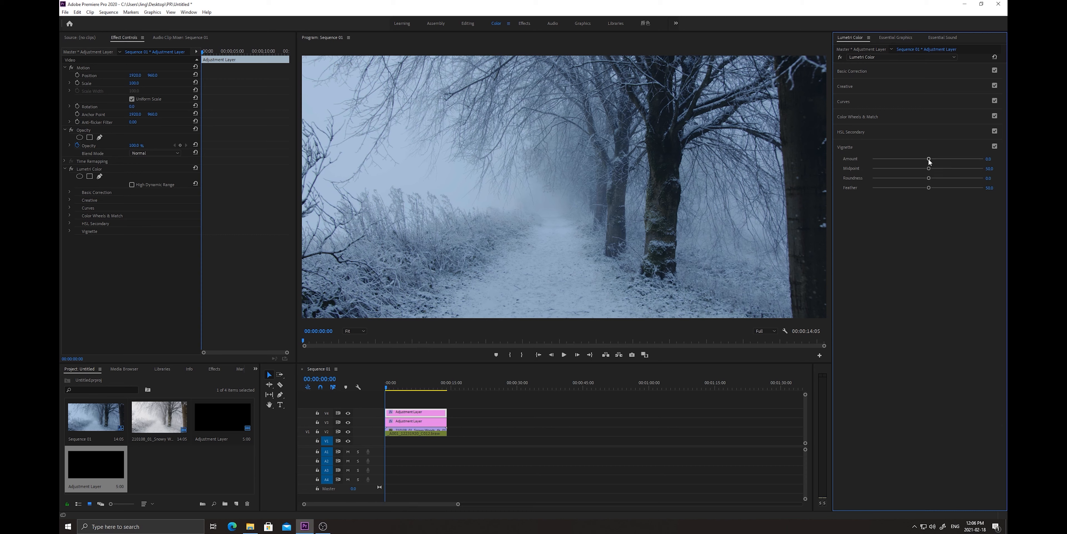
mouse_move(929, 159)
left_mouse_down()
mouse_move(917, 159)
mouse_move(984, 181)
mouse_move(931, 170)
mouse_move(941, 170)
left_mouse_up()
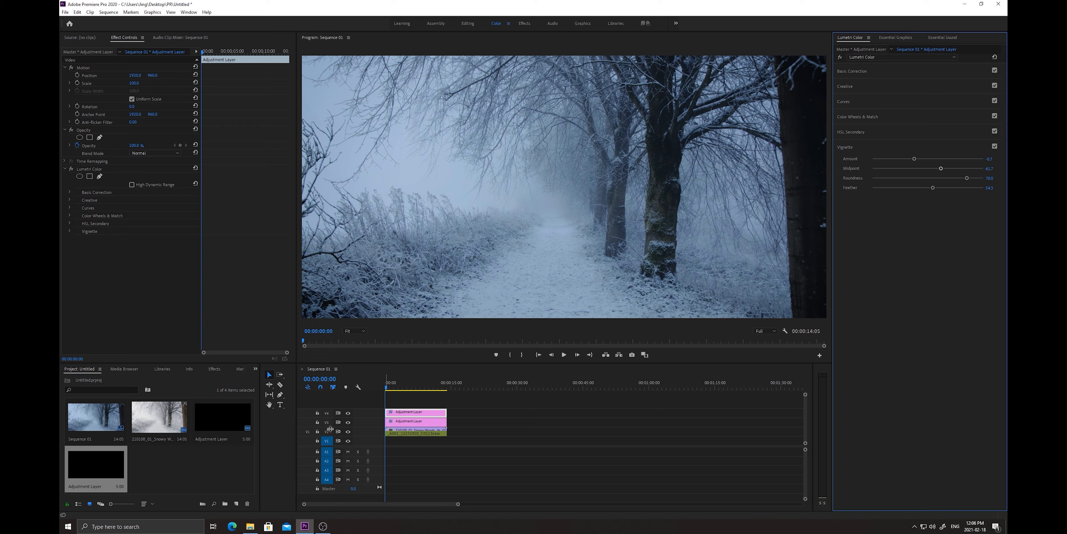
Switch the V4 adjustment layer off and on to compare the finished grade with the ungraded look
left_click(348, 413)
left_click(348, 413)
left_click(348, 413)
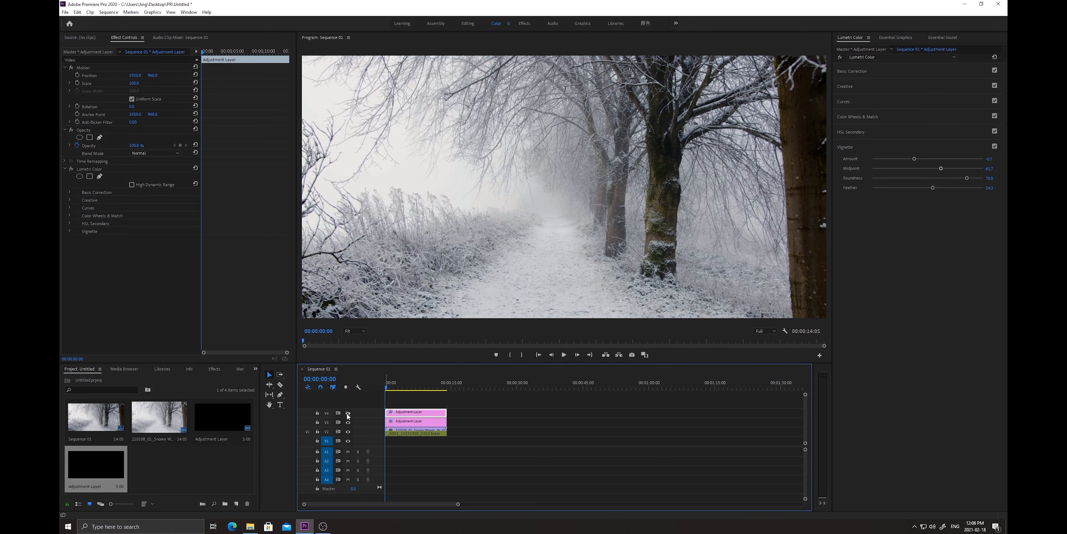
left_click(349, 412)
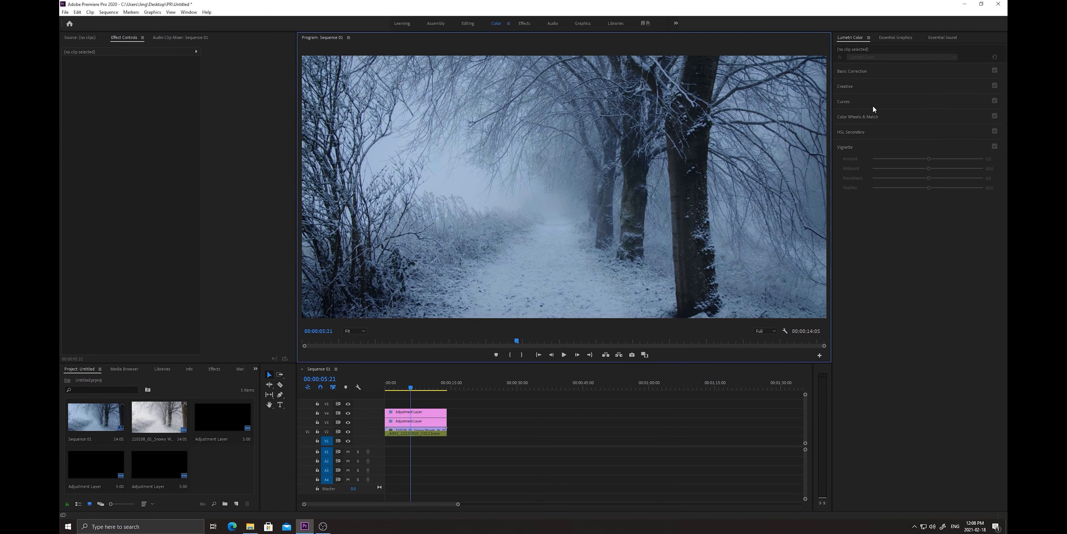
Widen the yellow-green dip in the top adjustment layer's Hue vs Sat curve by moving its outer points outward and its lowest point slightly down
left_click(433, 420)
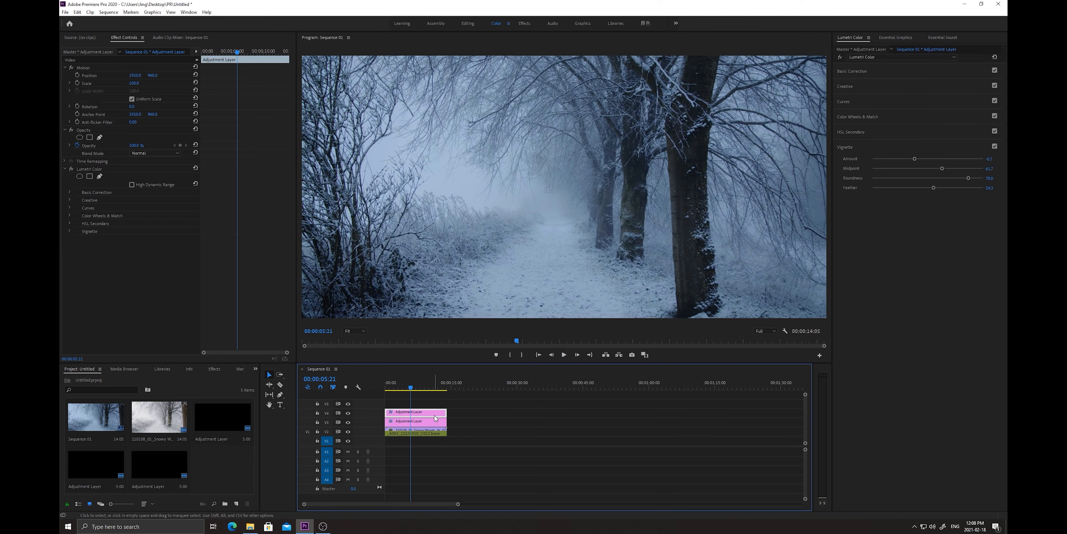
left_click(872, 100)
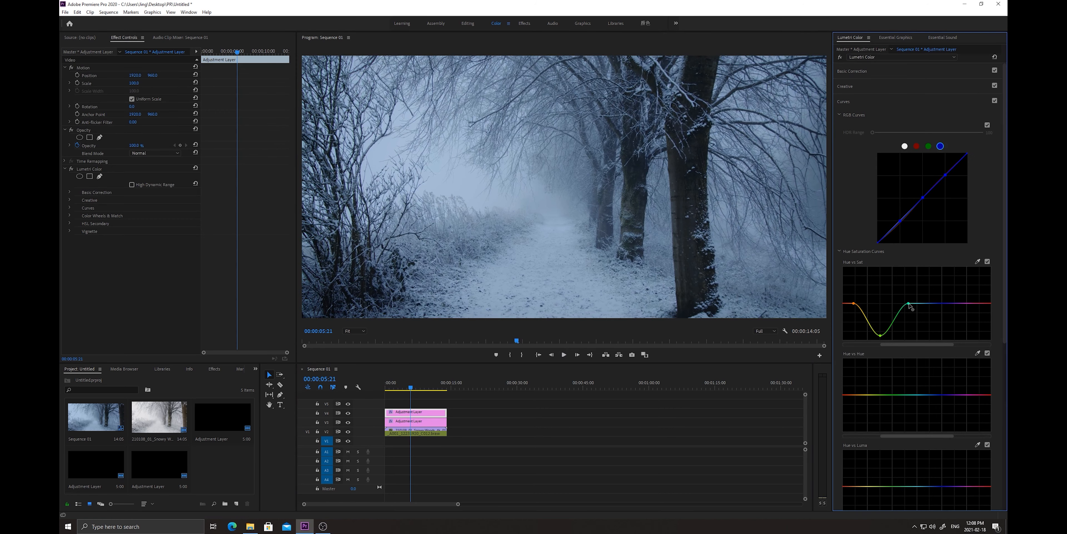
left_click_drag(909, 304, 930, 301)
left_click_drag(854, 303, 830, 308)
left_click_drag(880, 333, 875, 338)
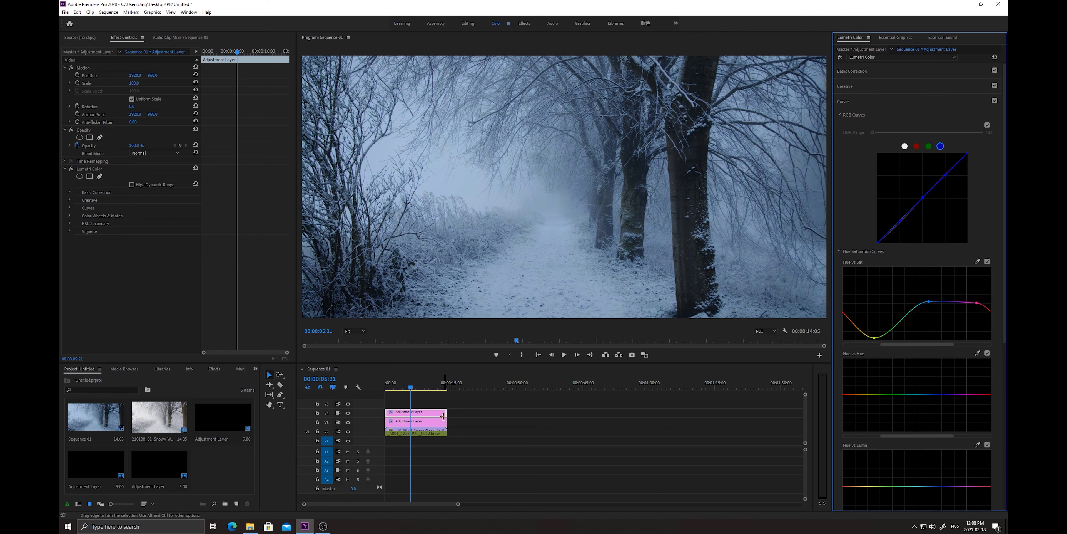
Add control points to the Hue vs Hue curve around yellow and blue and shift the curve slightly
left_click(875, 394)
left_click_drag(874, 394, 867, 394)
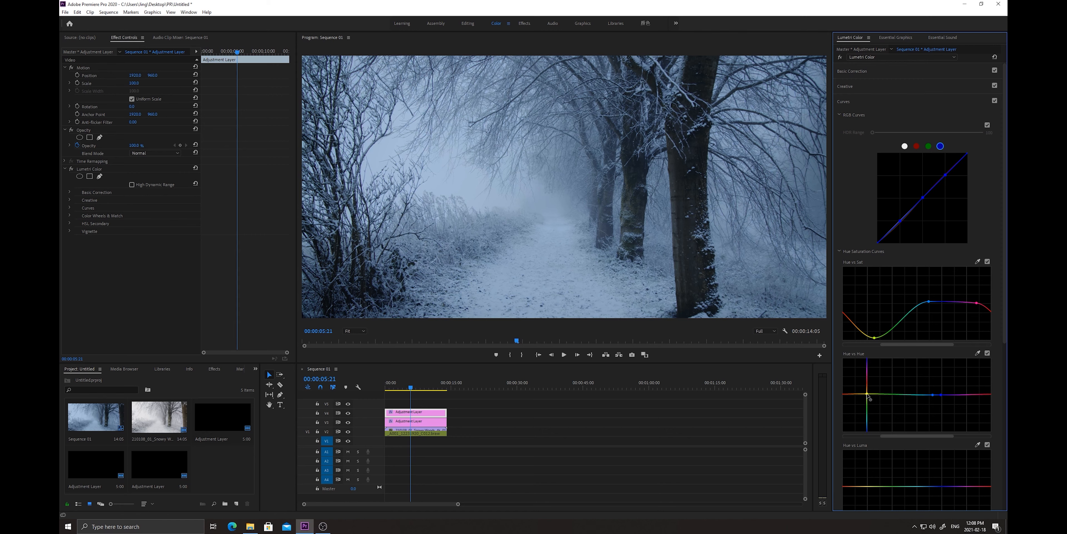
left_click_drag(932, 394, 901, 401)
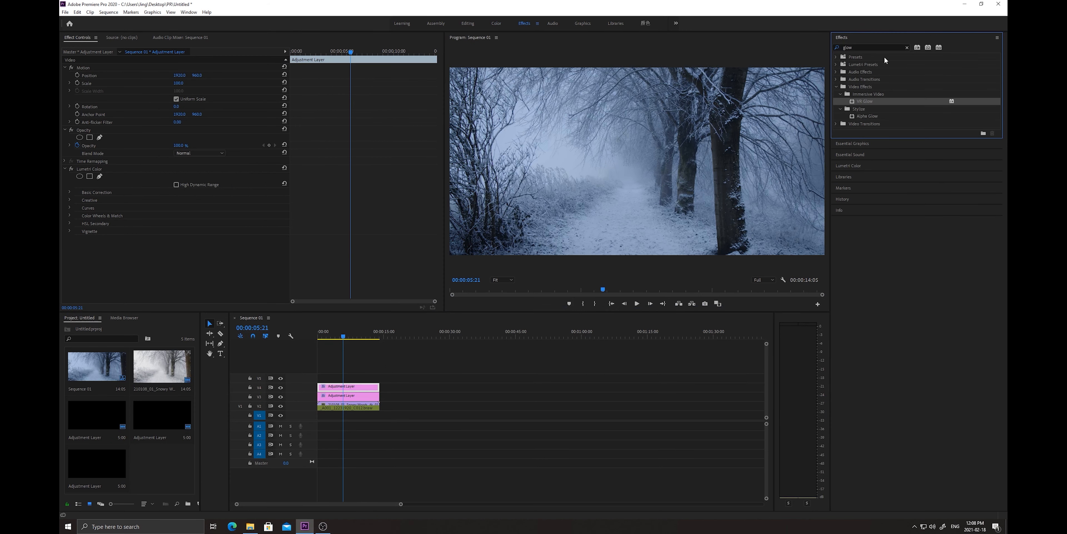
Find the Warp Stabilizer effect, apply it to the snowy woods clip in the timeline, and play back the stabilized footage
left_click(867, 48)
type("stable")
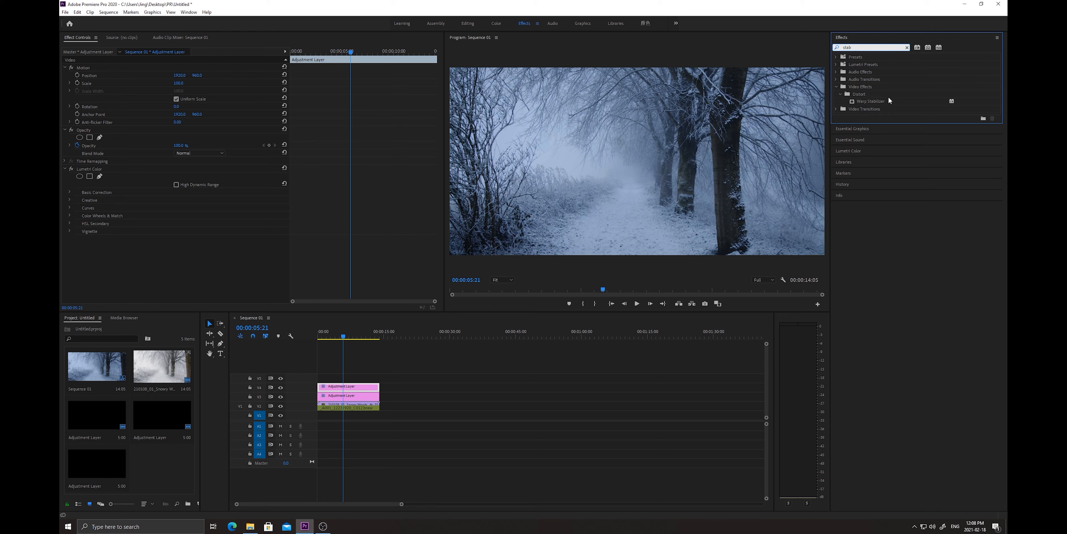
left_click_drag(881, 103, 350, 404)
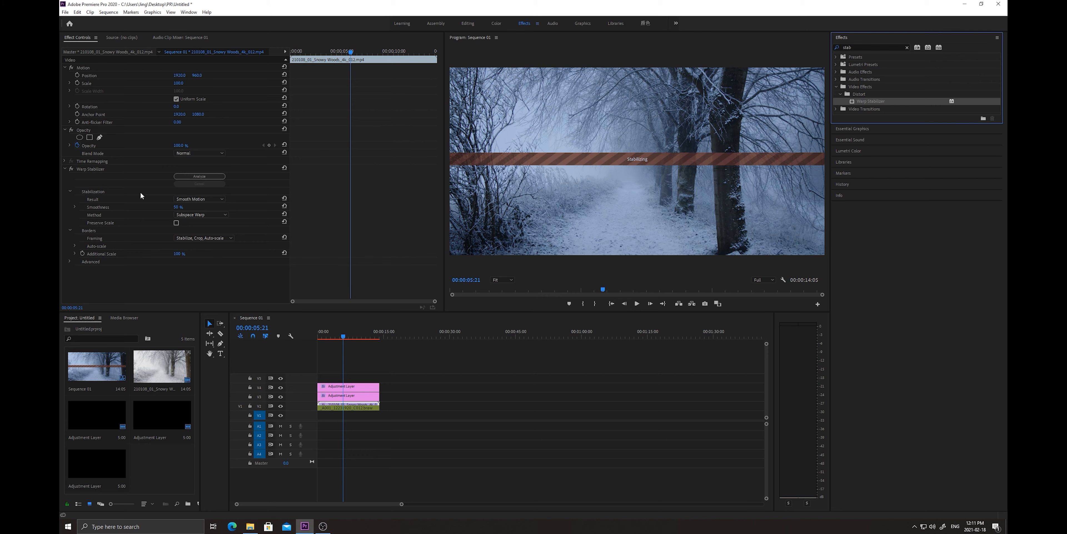
left_click(637, 303)
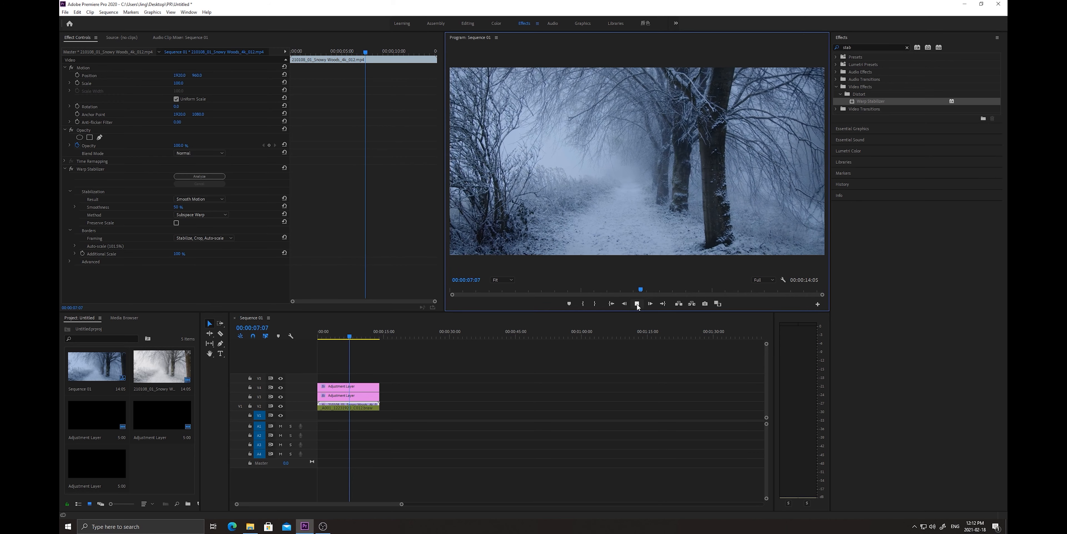
left_click(637, 304)
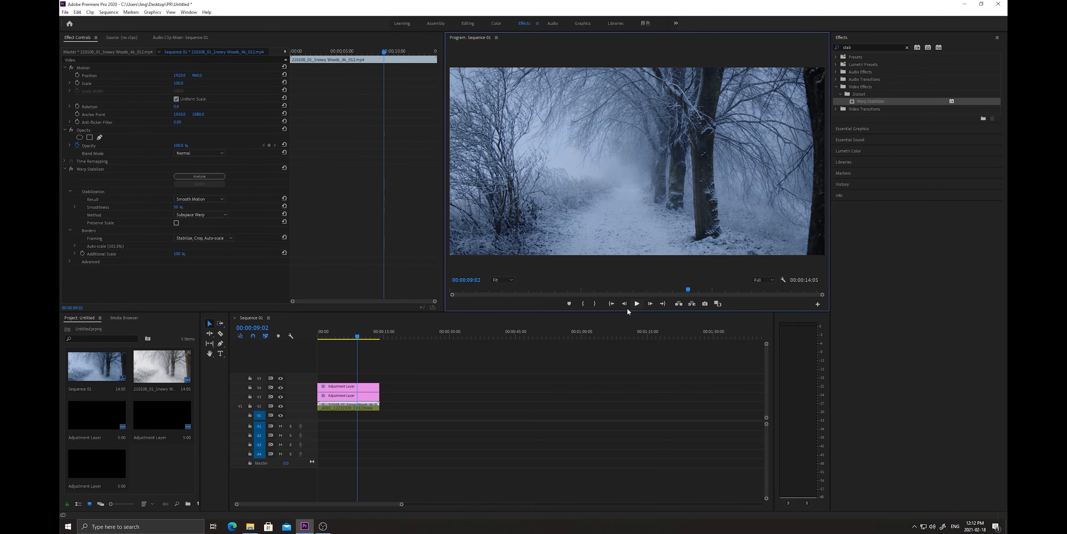
Open the export settings for the sequence and keep the Match Source - High bitrate preset for H.264
left_click(65, 12)
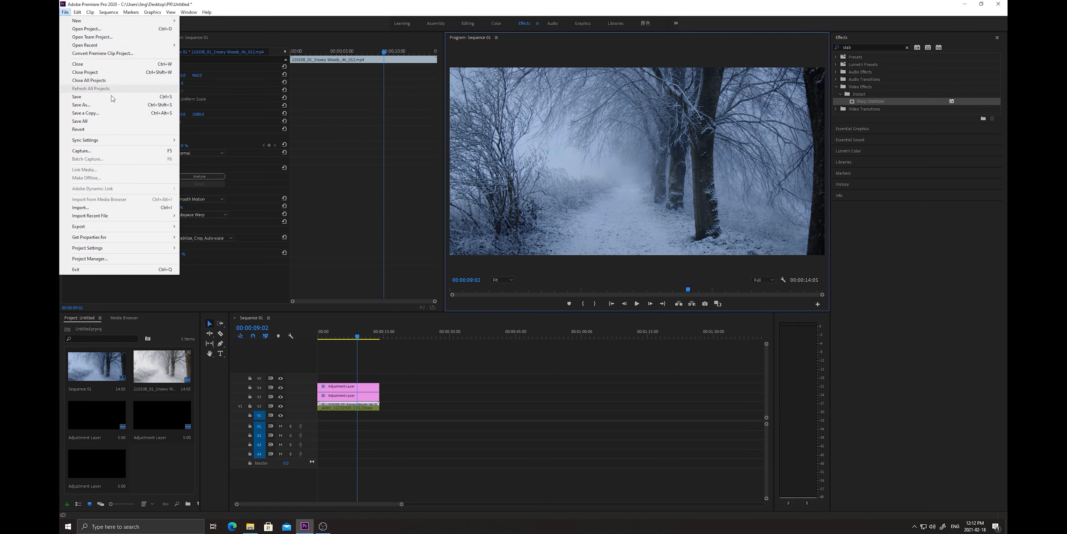
left_click(292, 243)
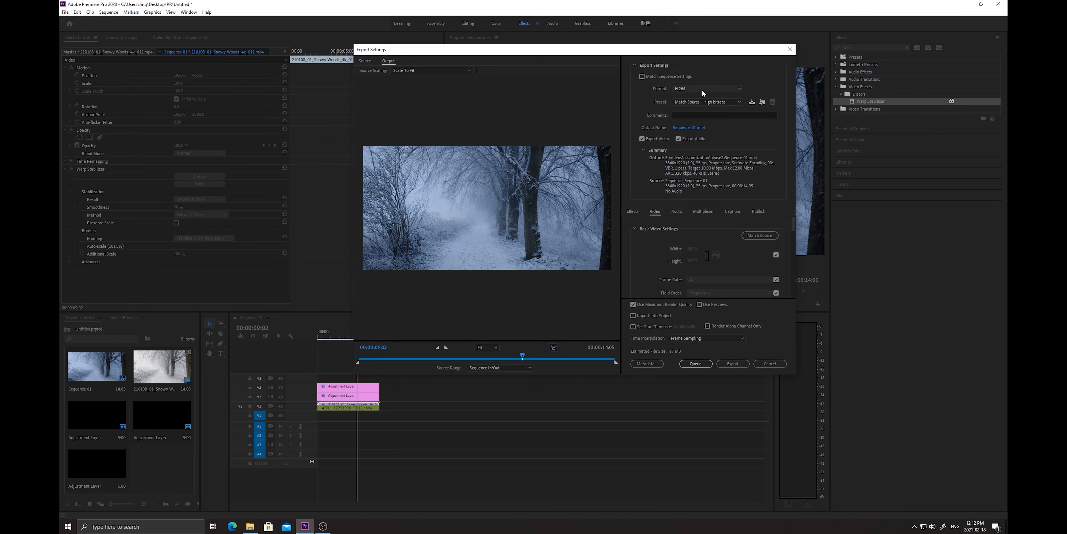
left_click(721, 103)
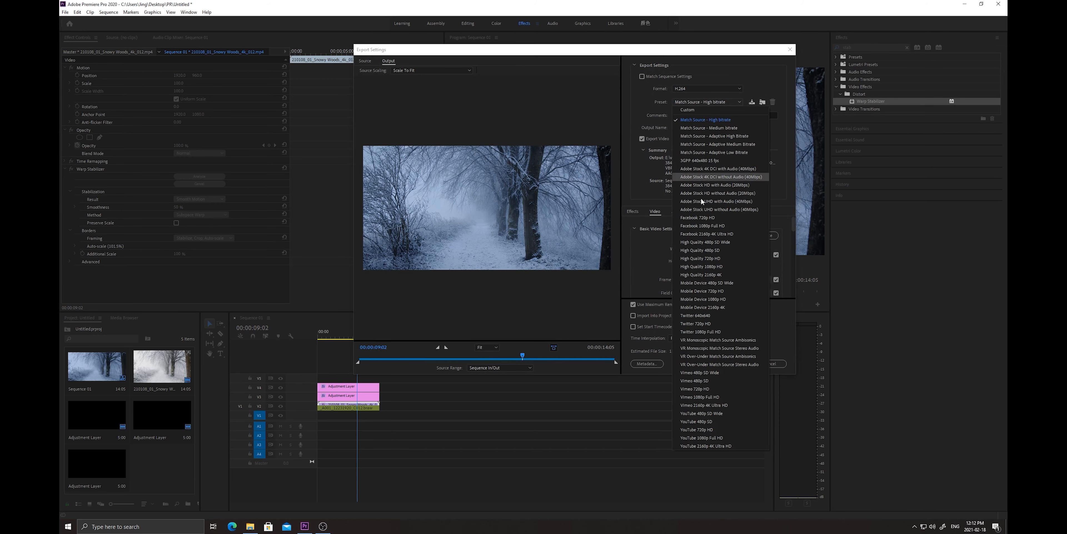
left_click(715, 102)
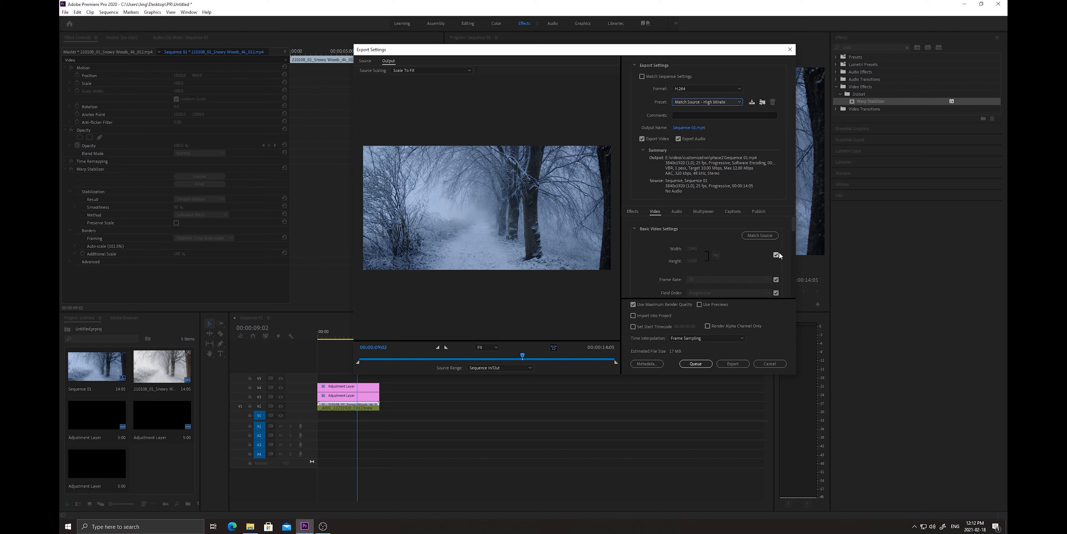
Keep the bitrate encoding at VBR, 1 pass and set the target bitrate to 60 Mbps
left_click_drag(793, 222, 796, 282)
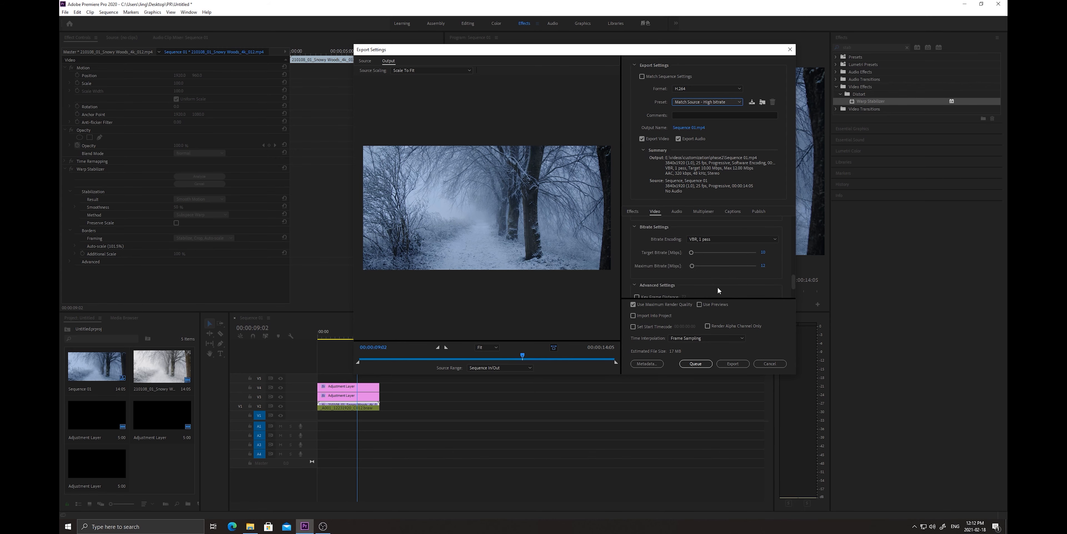
left_click(707, 240)
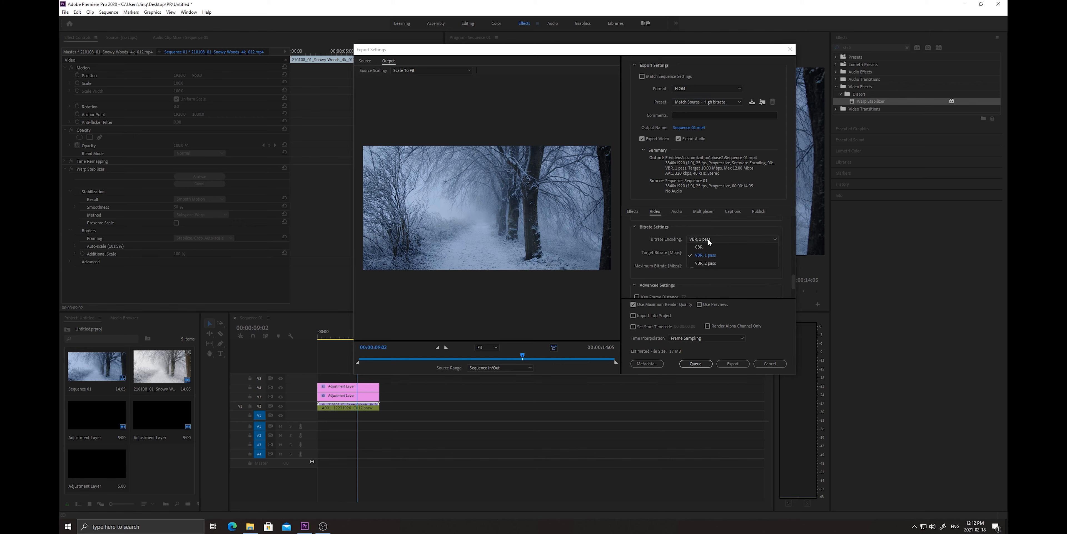
left_click(710, 257)
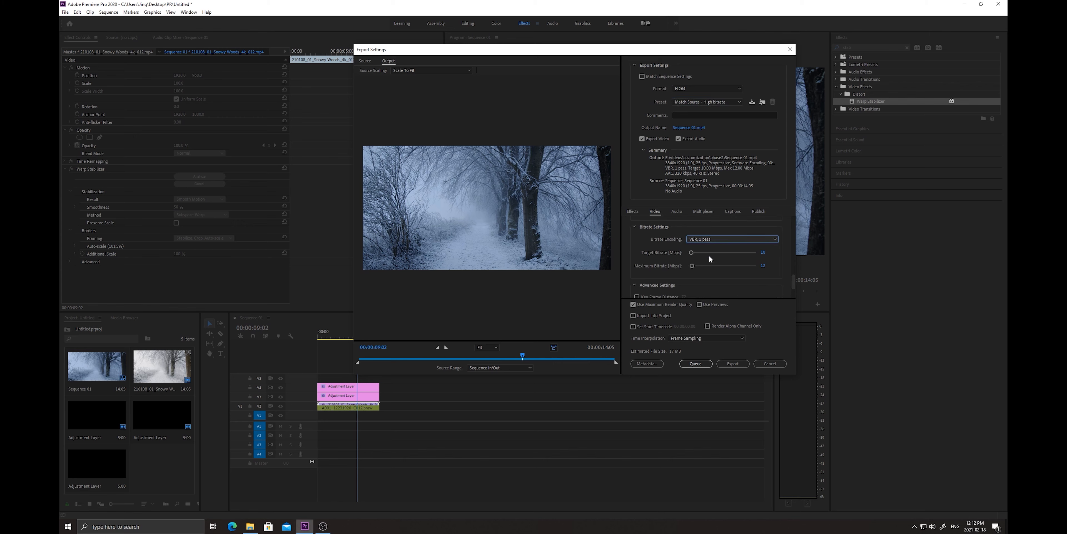
left_click(763, 252)
type("6")
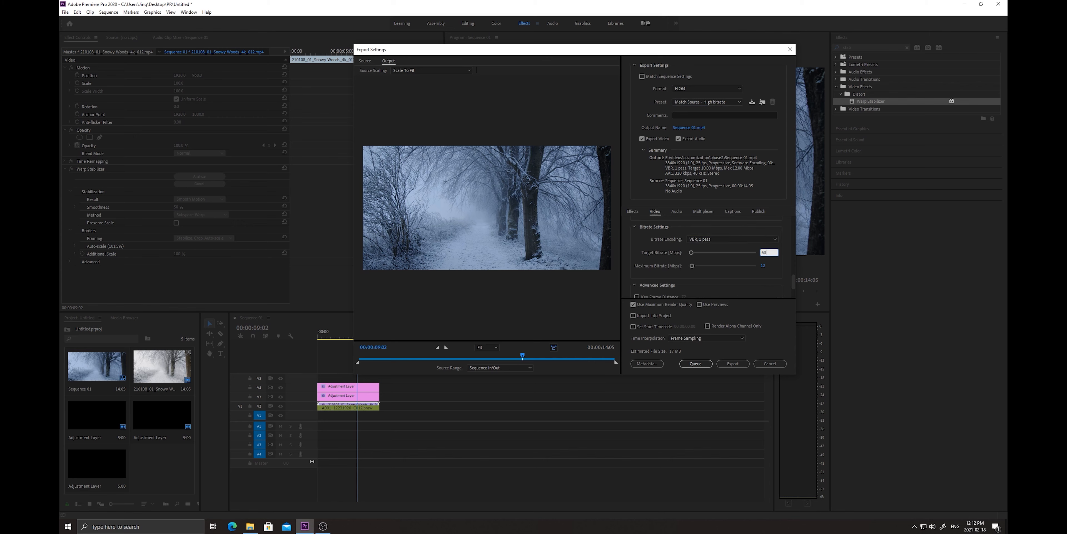
type("0")
key("Return")
Open the output file's name and save location for editing
left_click(689, 128)
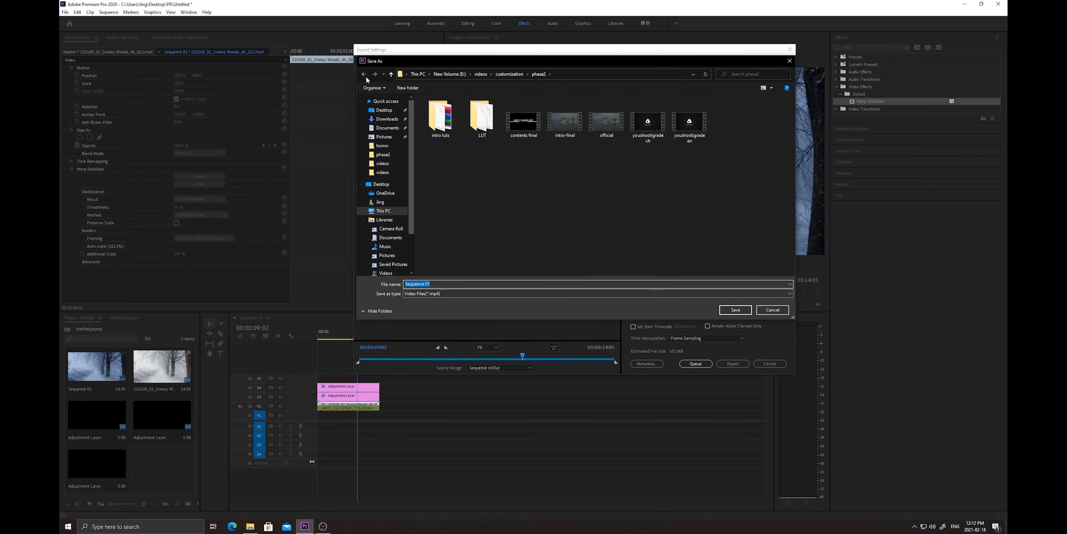